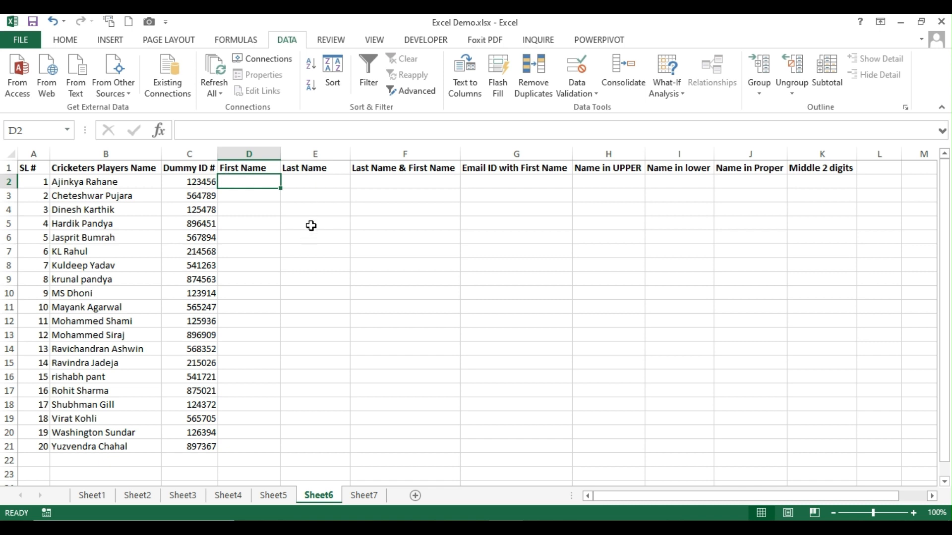
Review the target columns and the sample dummy IDs 123456 and 564789
{"action": "left_click", "coordinate": [379, 184]}
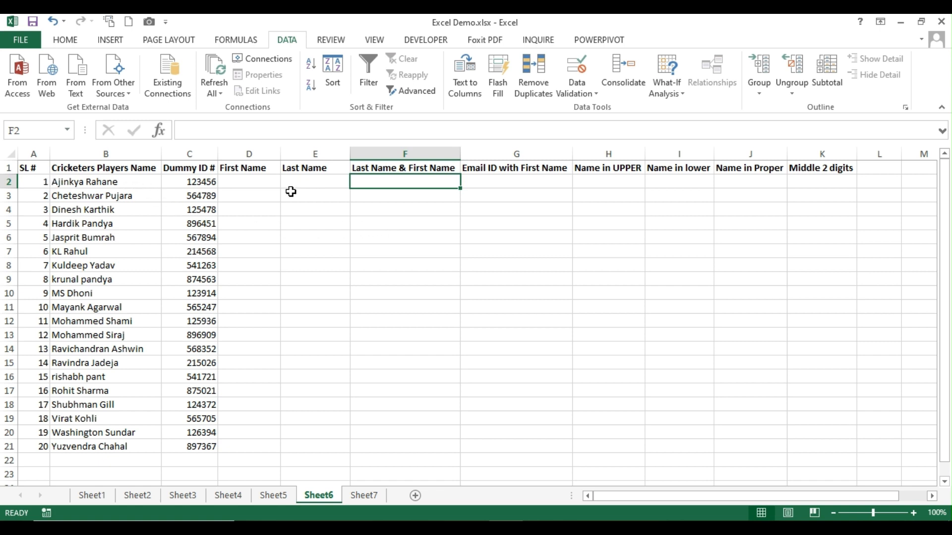
{"action": "left_click", "coordinate": [493, 184]}
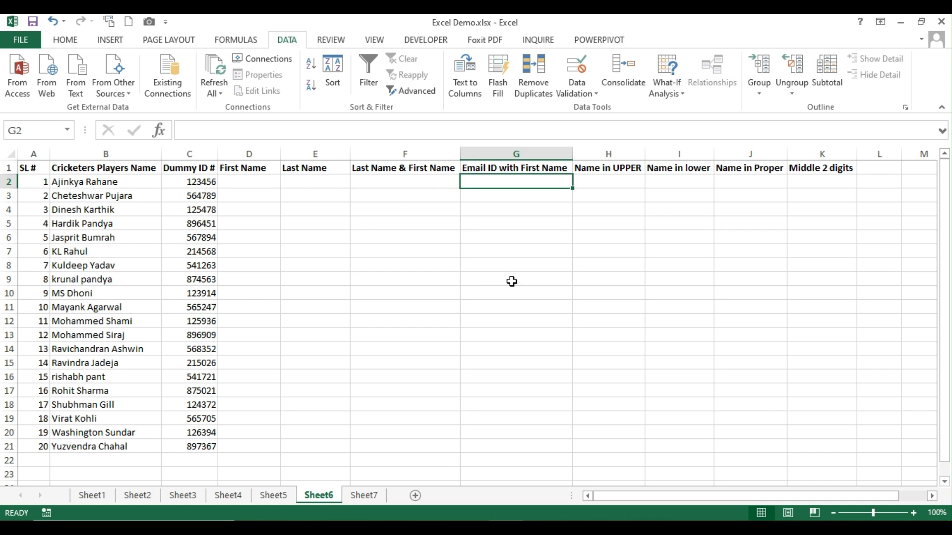
{"action": "left_click", "coordinate": [634, 183]}
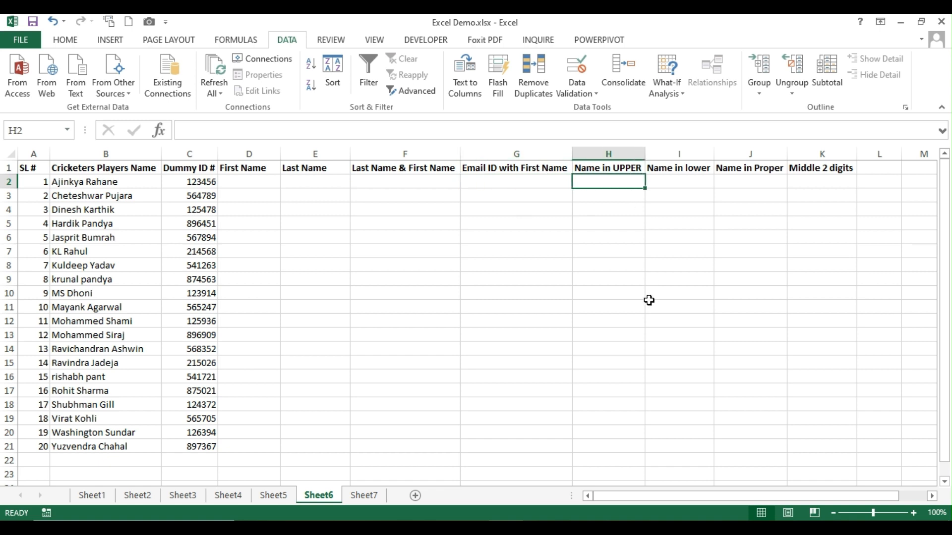
{"action": "left_click", "coordinate": [680, 181]}
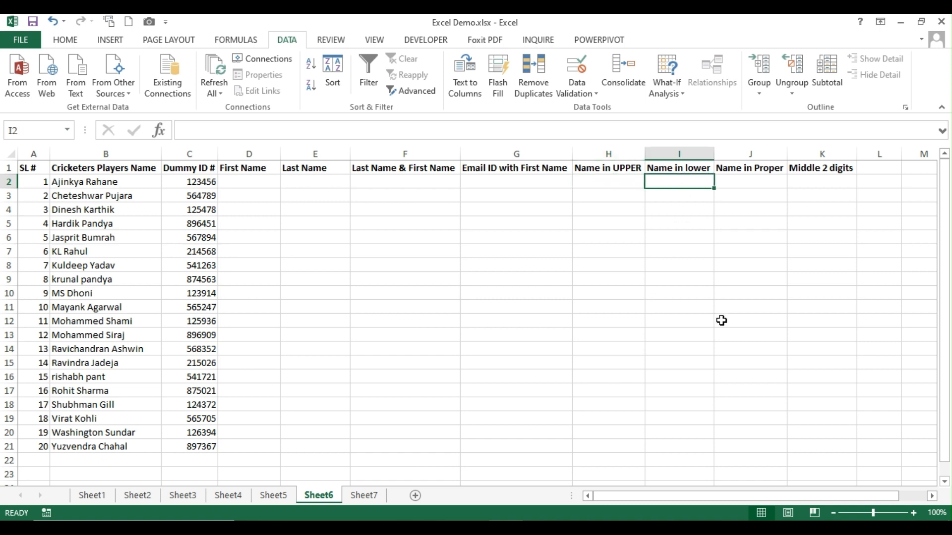
{"action": "left_click", "coordinate": [757, 184]}
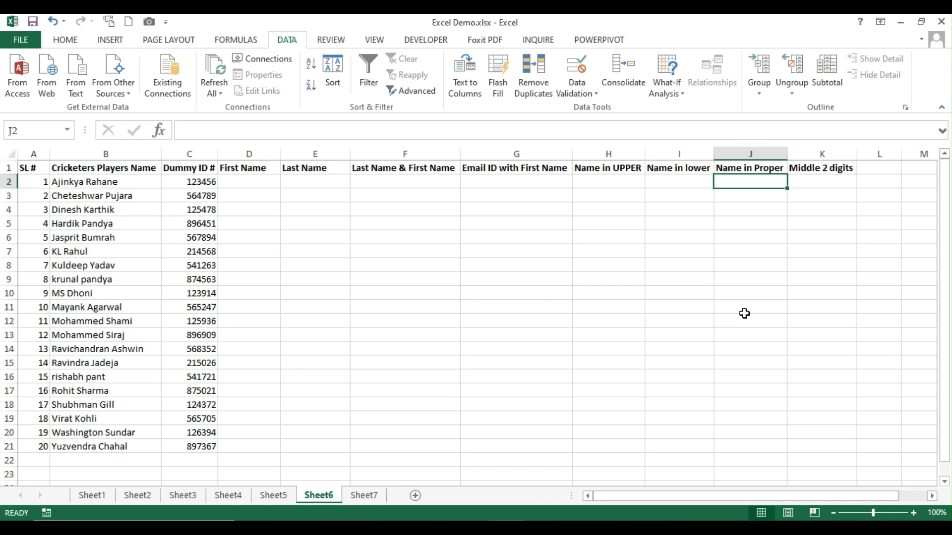
{"action": "left_click", "coordinate": [813, 184]}
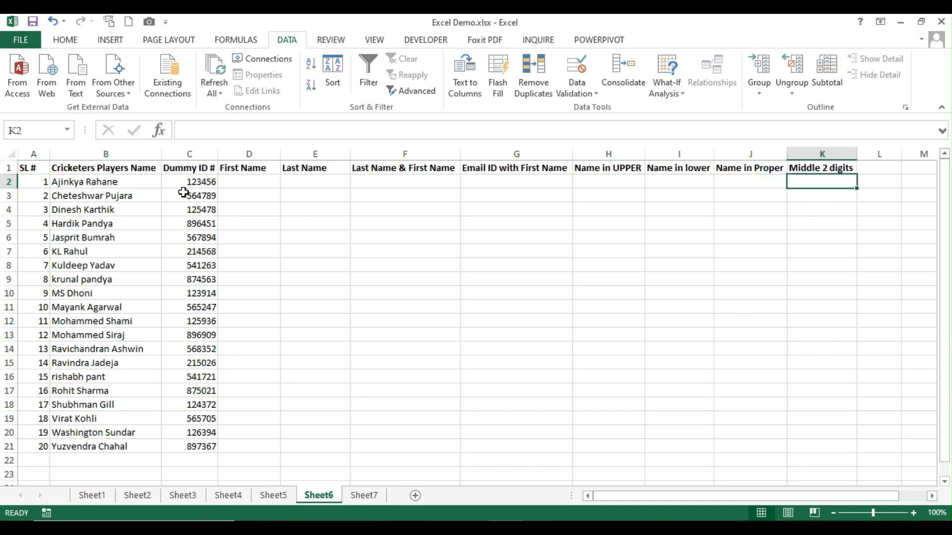
{"action": "left_click", "coordinate": [201, 180]}
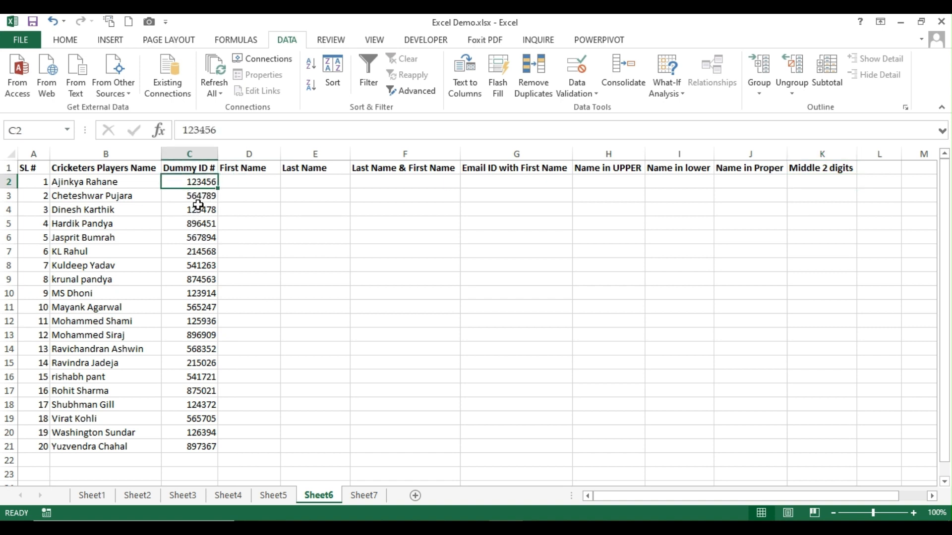
{"action": "left_click", "coordinate": [198, 197]}
{"action": "left_click", "coordinate": [820, 182]}
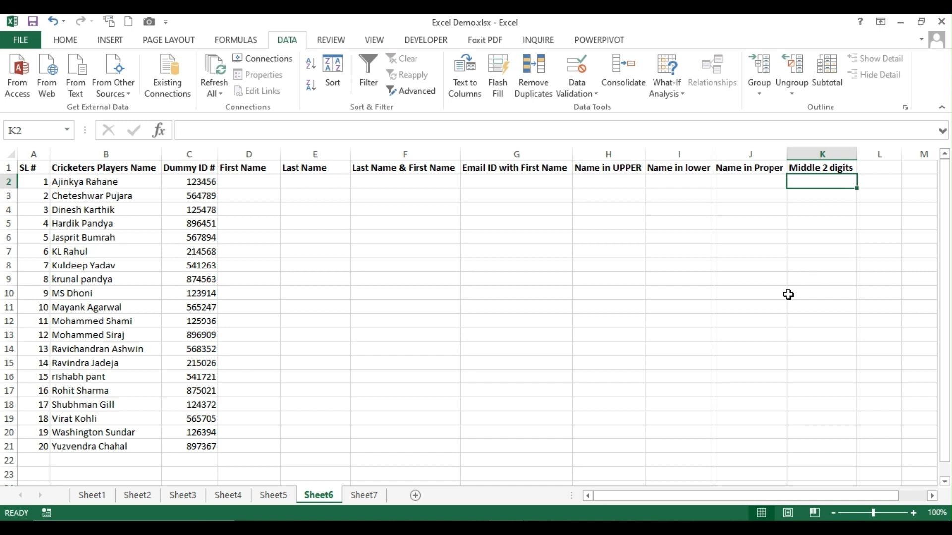
{"action": "left_click", "coordinate": [263, 184]}
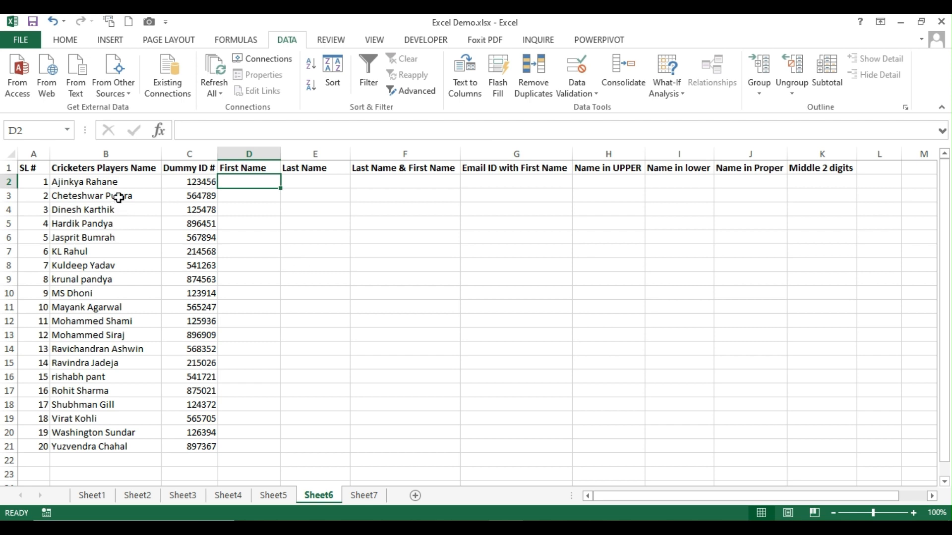
Enter the first two players' first names in D2:D3 and accept Flash Fill for the remaining rows
{"action": "left_click_drag", "start_coordinate": [122, 183], "coordinate": [106, 446]}
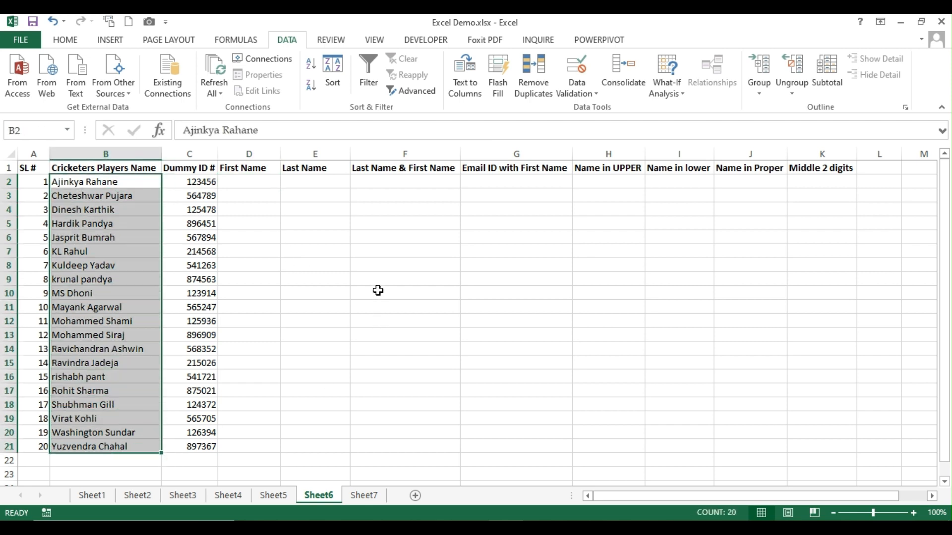
{"action": "left_click", "coordinate": [249, 184]}
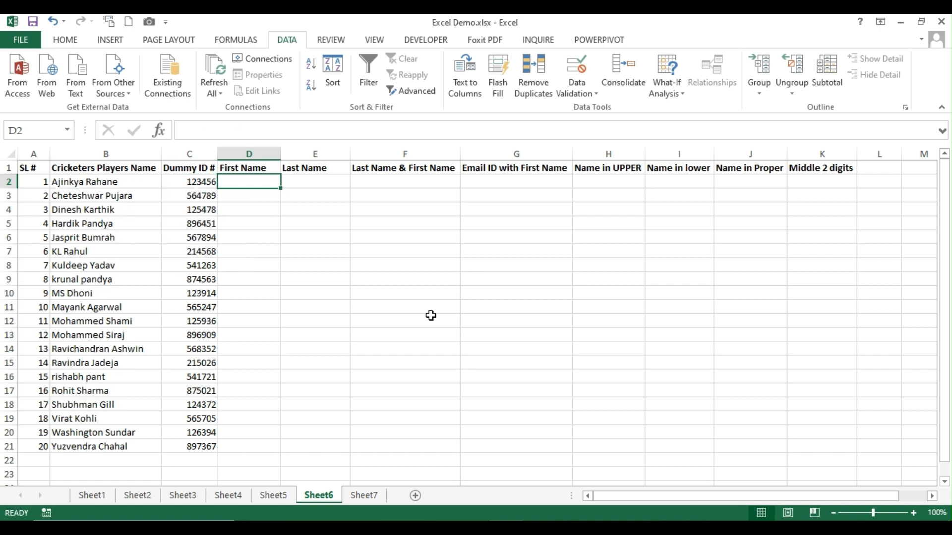
{"action": "type", "text": "Aji"}
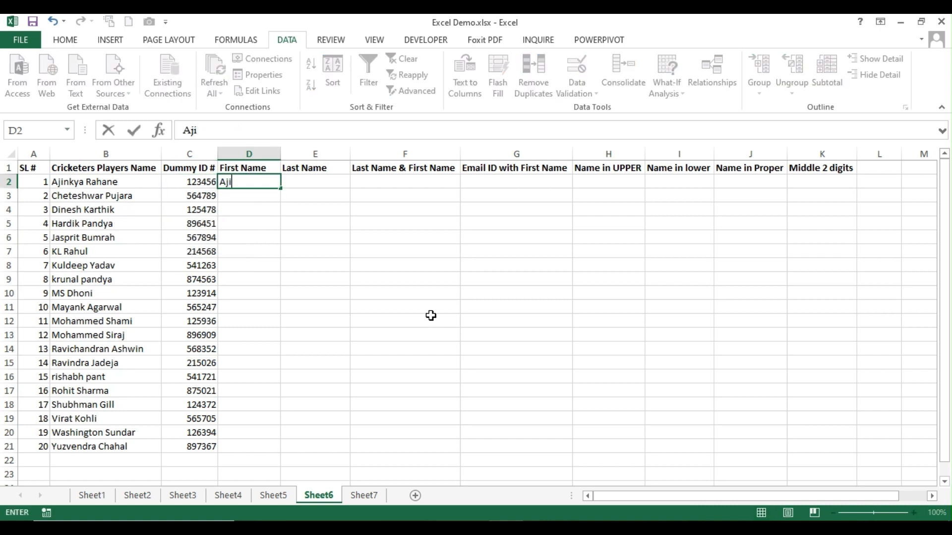
{"action": "type", "text": "nkya"}
{"action": "key", "text": "Return"}
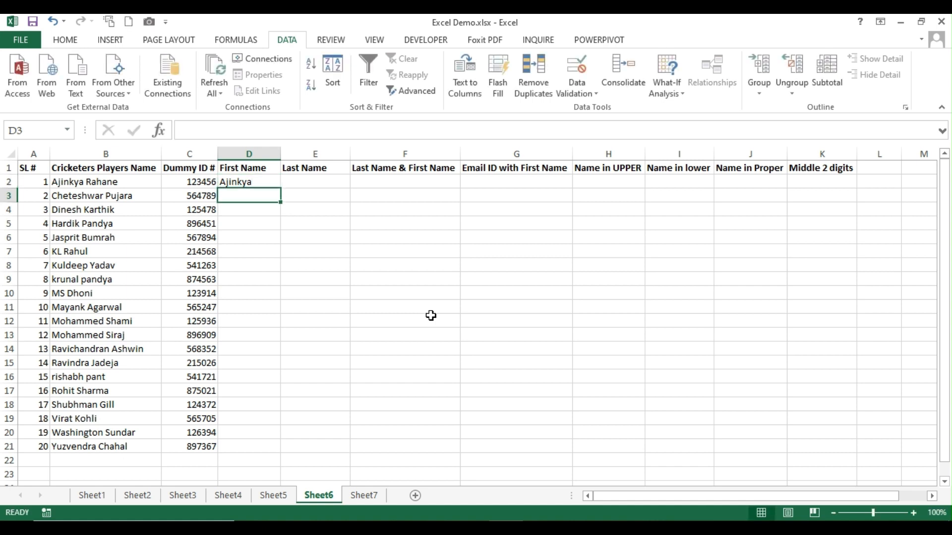
{"action": "type", "text": "Cheteshwar"}
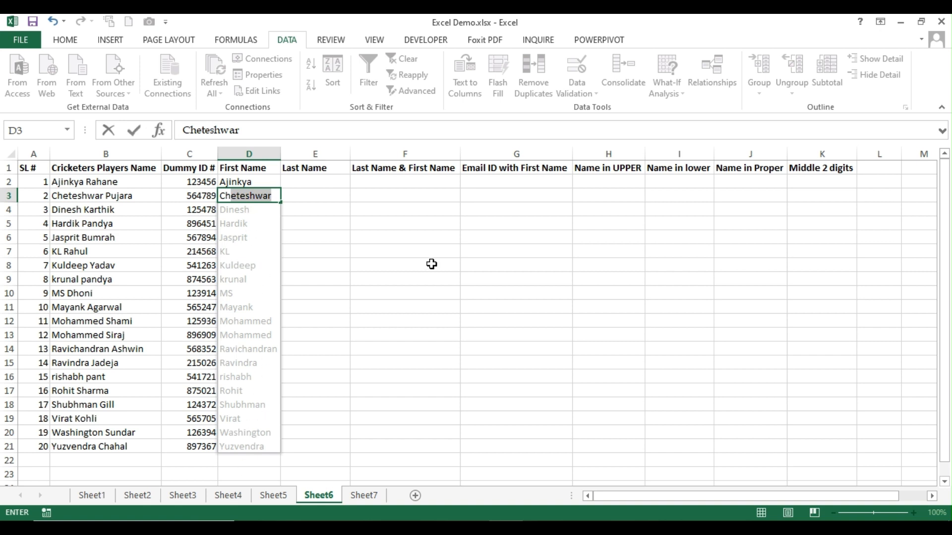
{"action": "key", "text": "Return"}
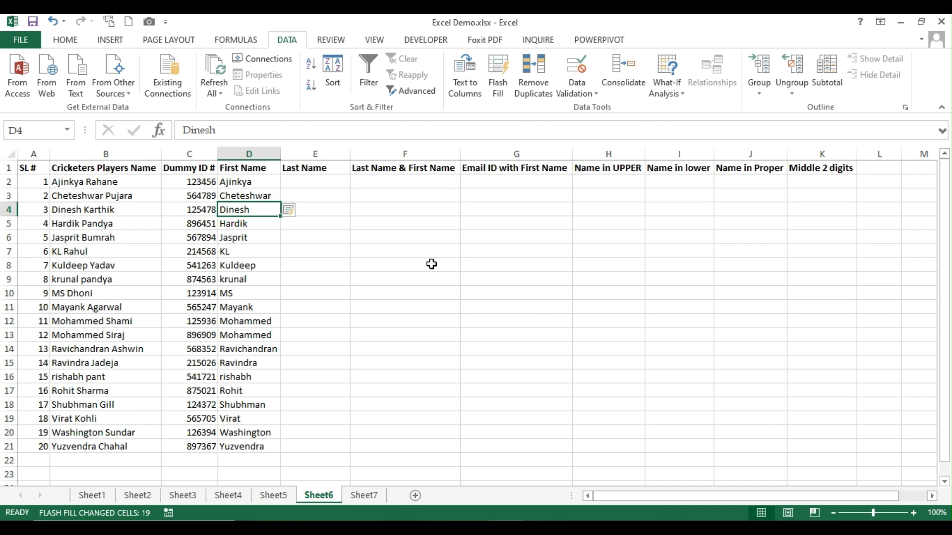
Enter the first two players' surnames in E2:E3 and accept the Flash Fill surnames for the rest
{"action": "left_click", "coordinate": [336, 182]}
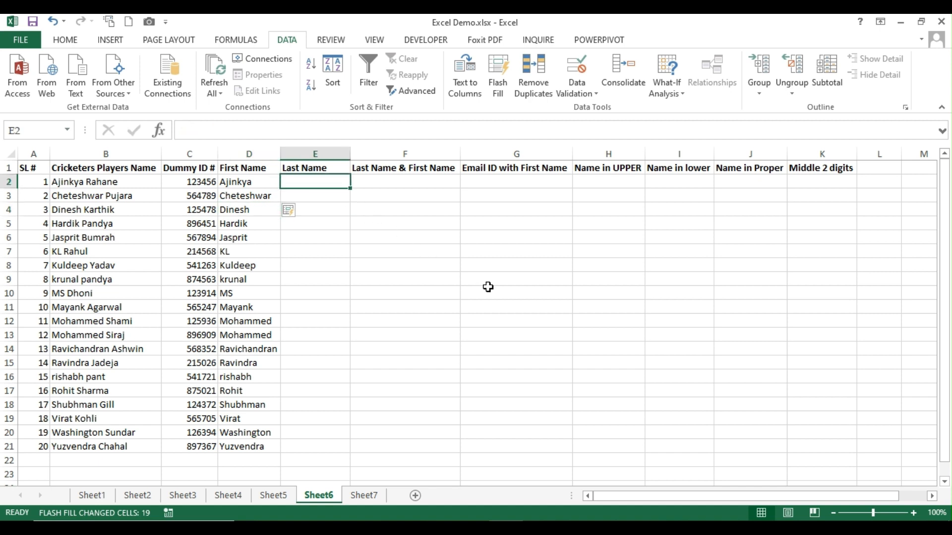
{"action": "type", "text": "Rahane"}
{"action": "key", "text": "Return"}
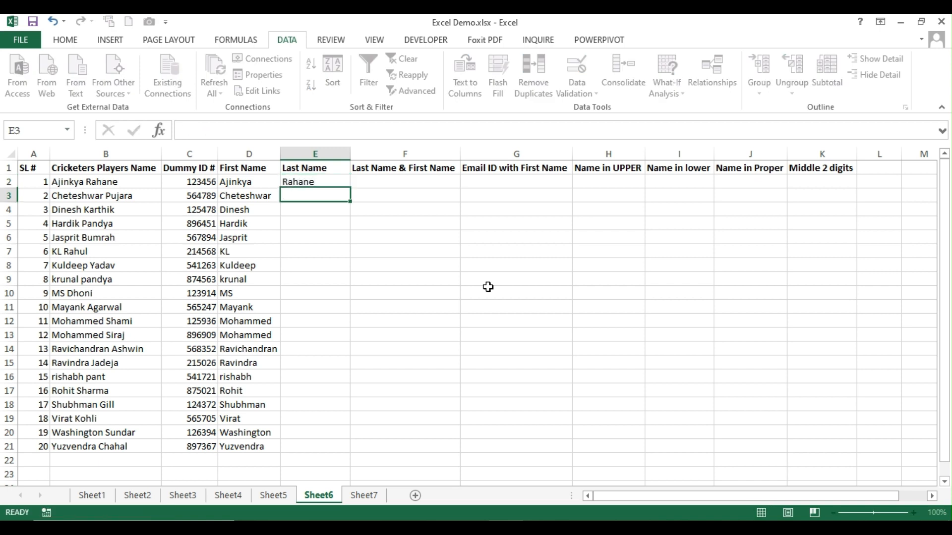
{"action": "type", "text": "Pujara"}
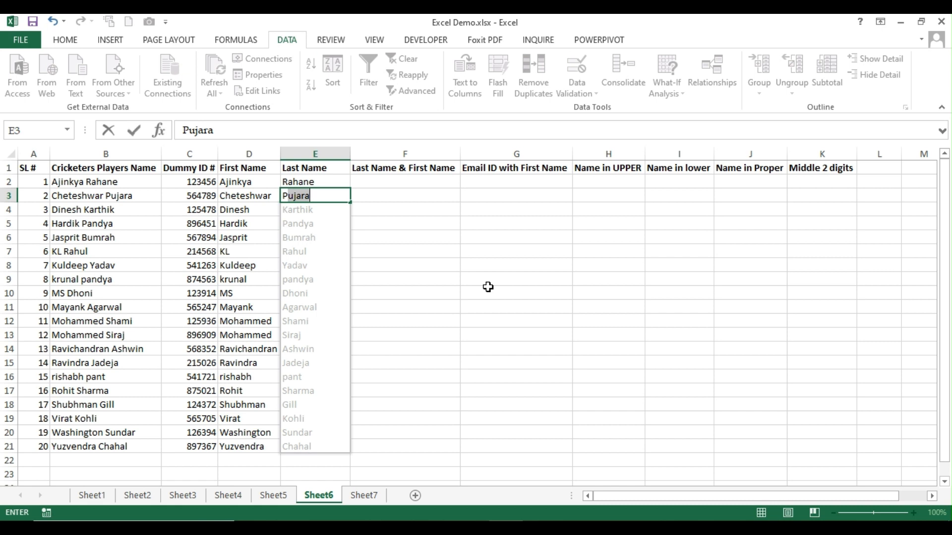
{"action": "key", "text": "Return"}
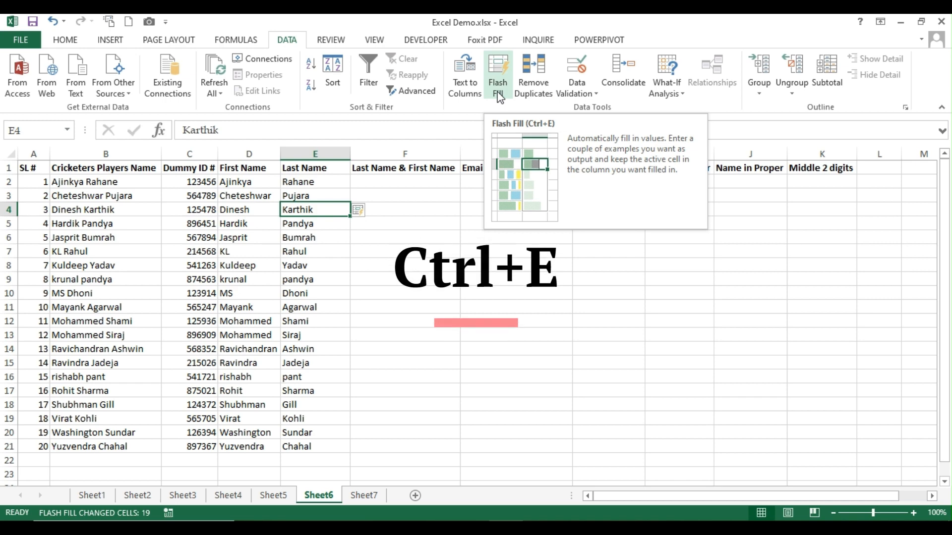
{"action": "left_click", "coordinate": [377, 190]}
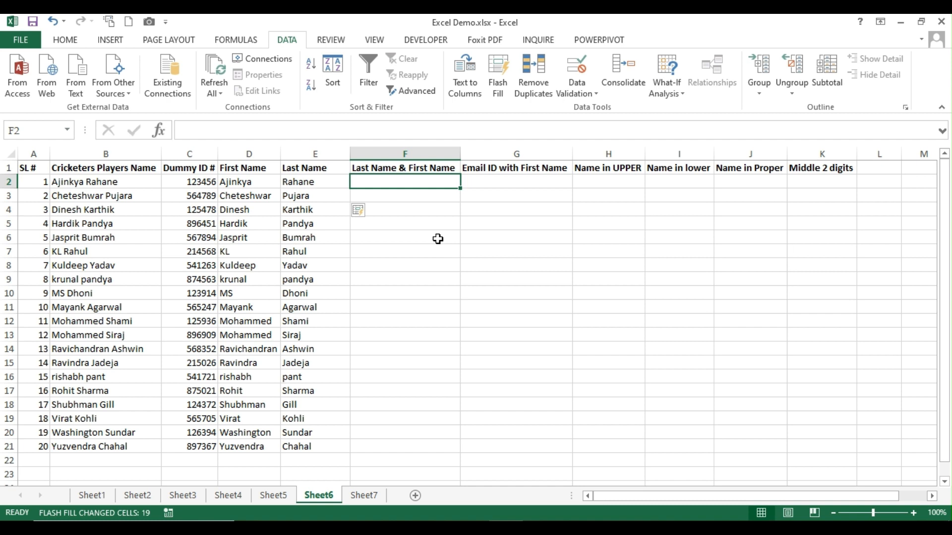
Enter the first two players' names surname-first in F2:F3 and accept Flash Fill for all rows
{"action": "type", "text": "Rahae"}
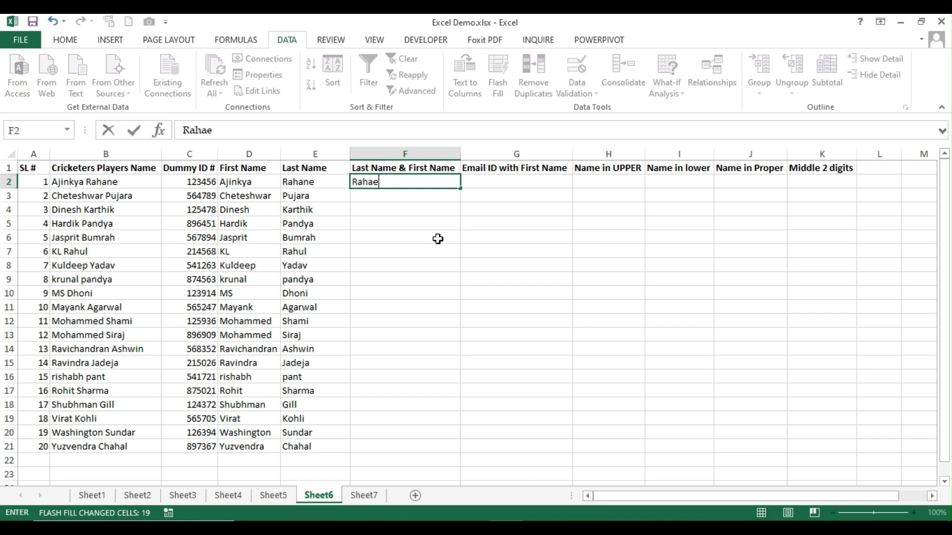
{"action": "key", "text": "BackSpace"}
{"action": "type", "text": "ne Ajinkya"}
{"action": "key", "text": "Return"}
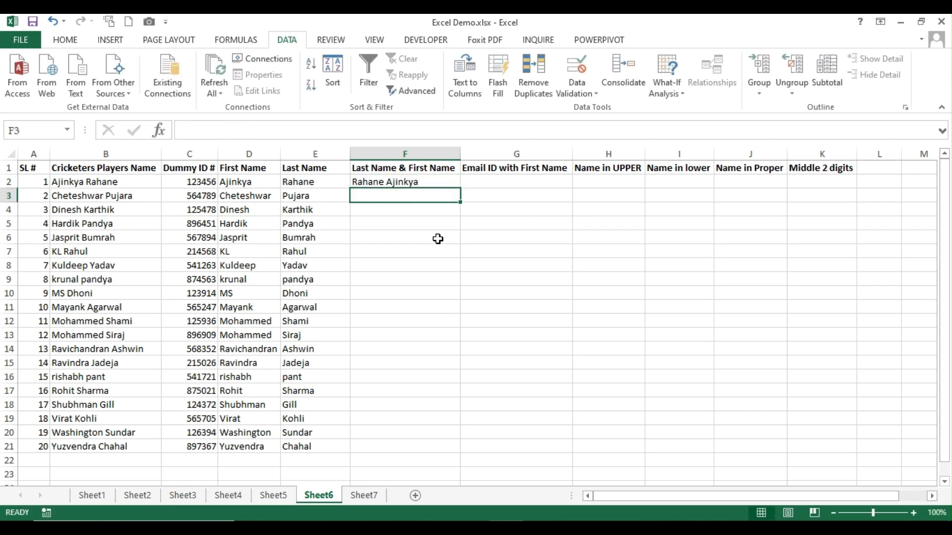
{"action": "type", "text": "Pujara Cheteshwar"}
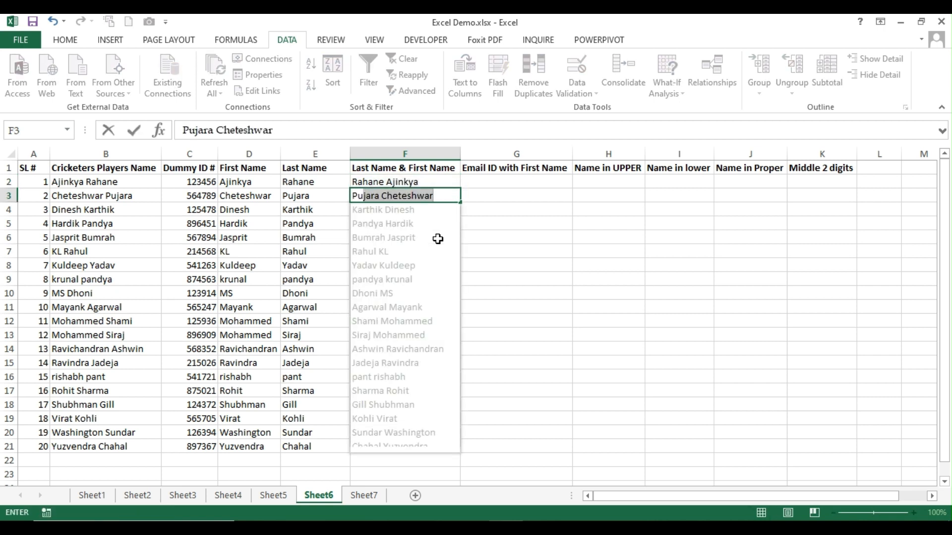
{"action": "key", "text": "Return"}
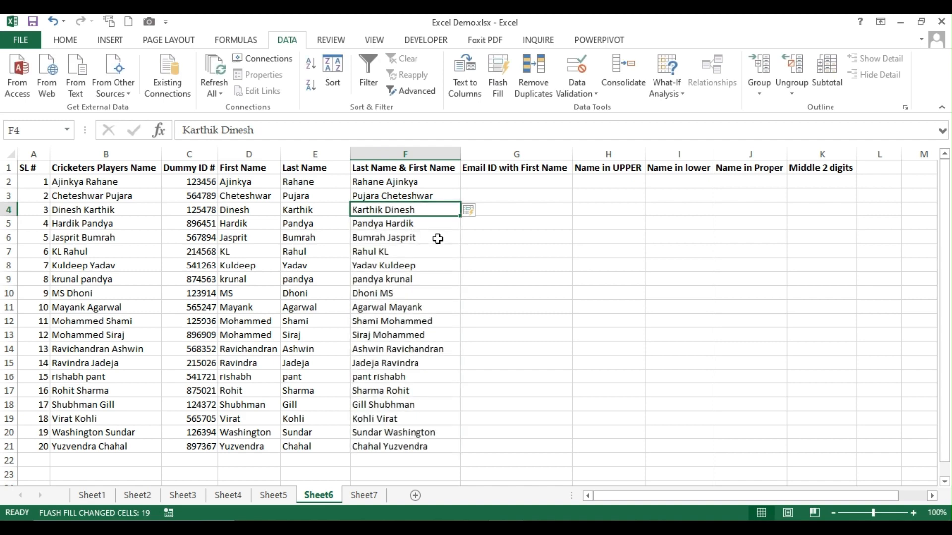
{"action": "left_click", "coordinate": [503, 183]}
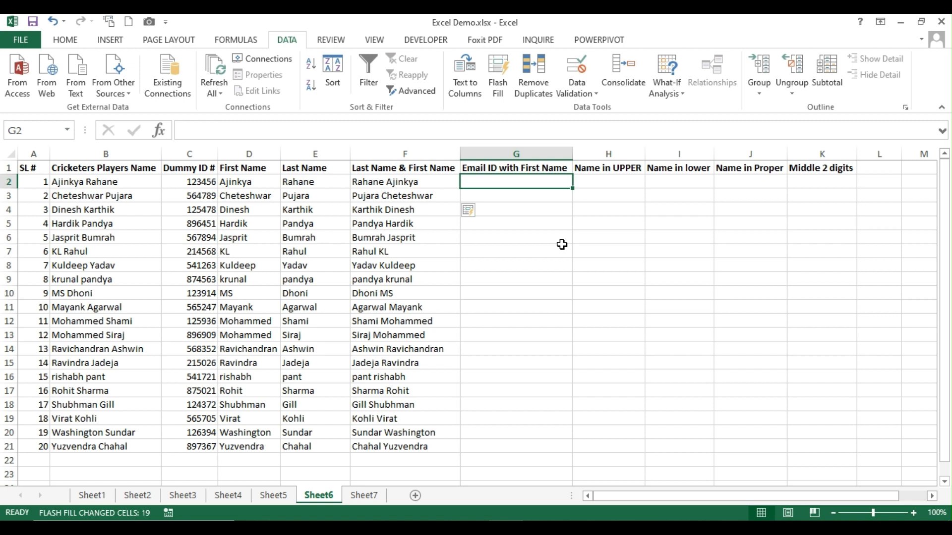
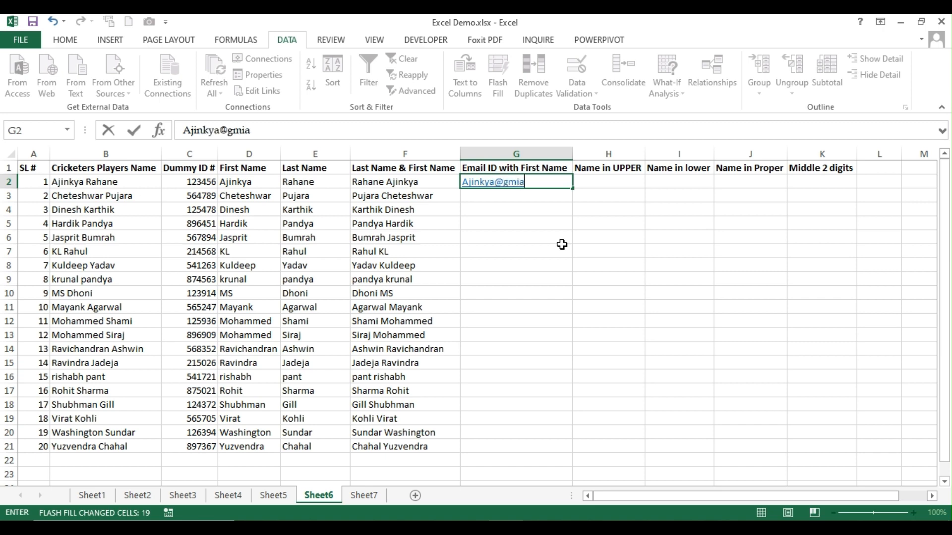
{"action": "key", "text": "Return"}
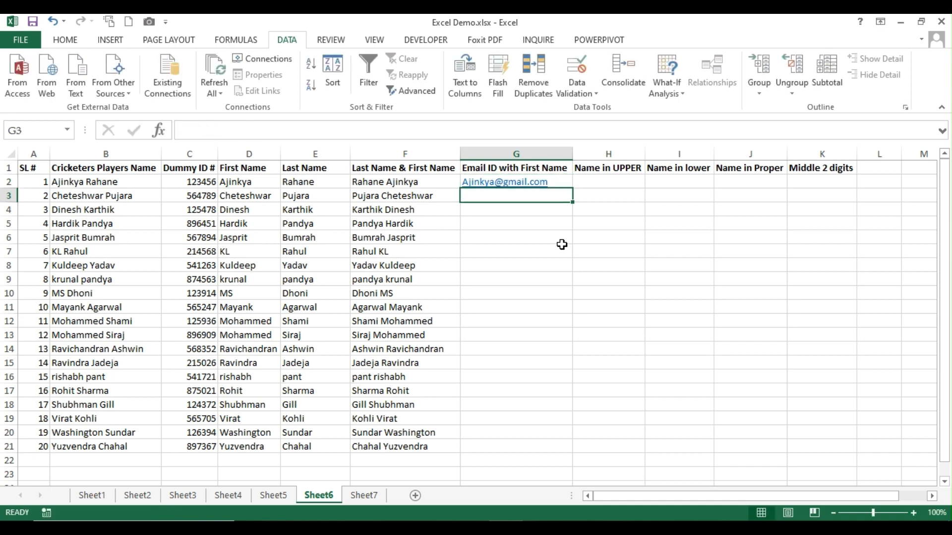
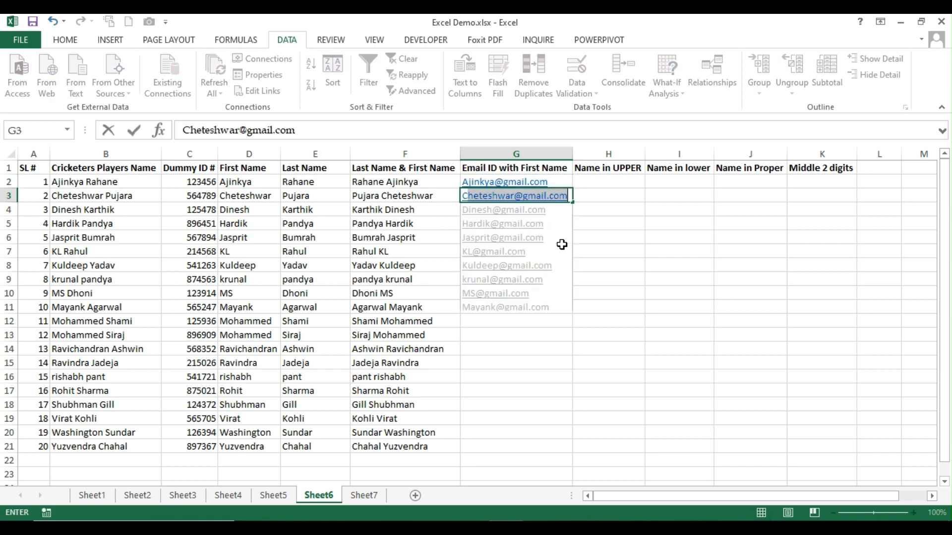
{"action": "key", "text": "Return"}
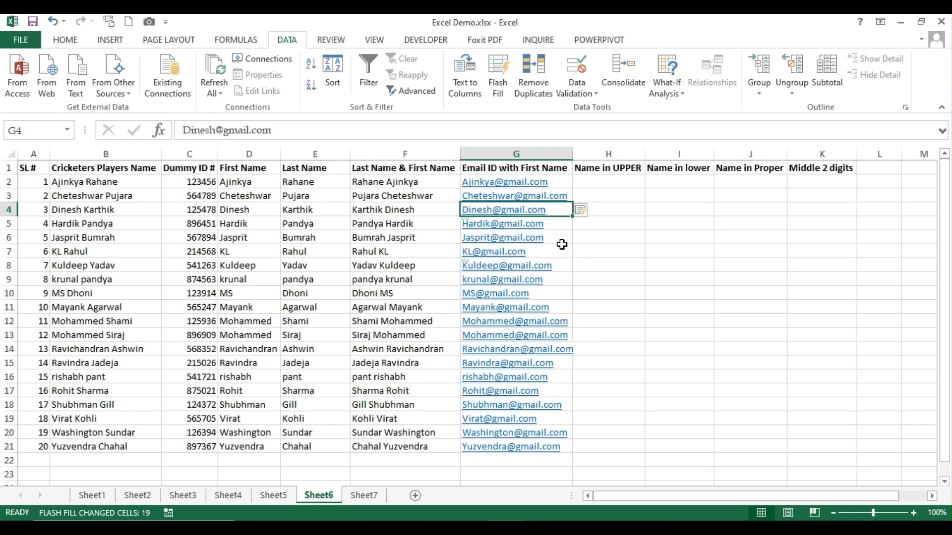
{"action": "left_click", "coordinate": [626, 186]}
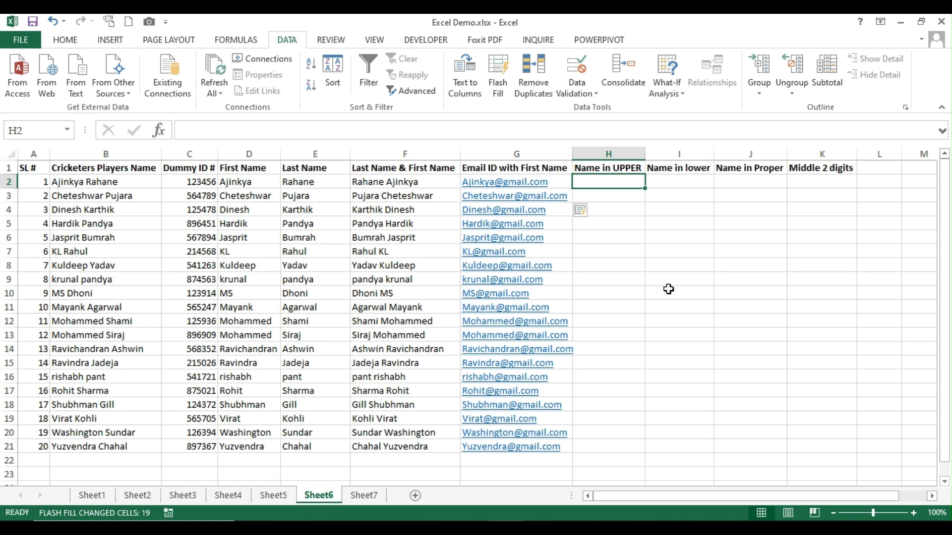
Enter the first two surnames in capitals in H2:H3 and accept Flash Fill for Name in UPPER
{"action": "type", "text": "RAHANE"}
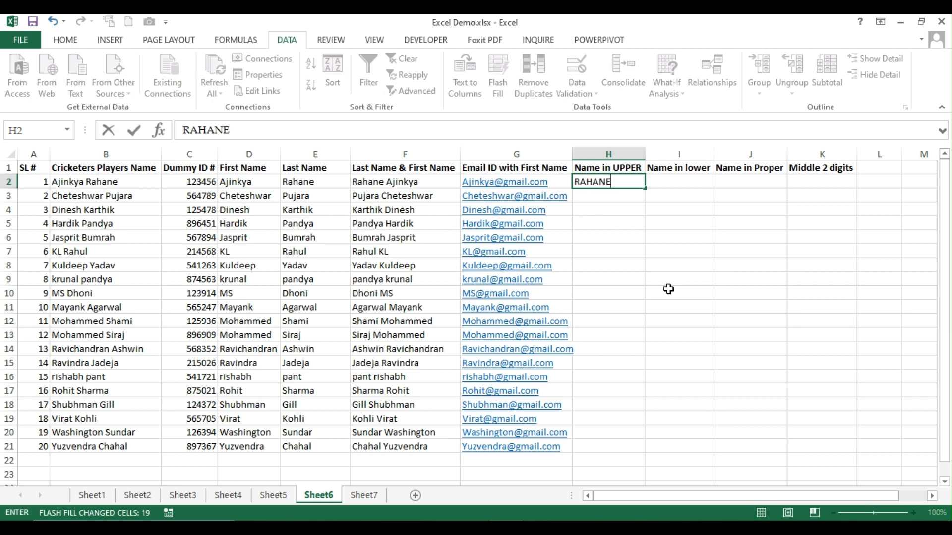
{"action": "key", "text": "Return"}
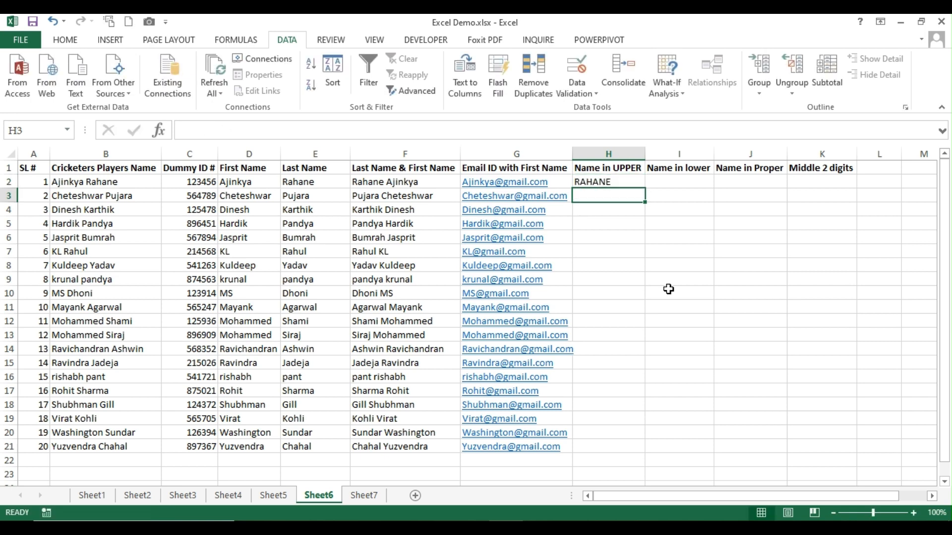
{"action": "type", "text": "PUJARA"}
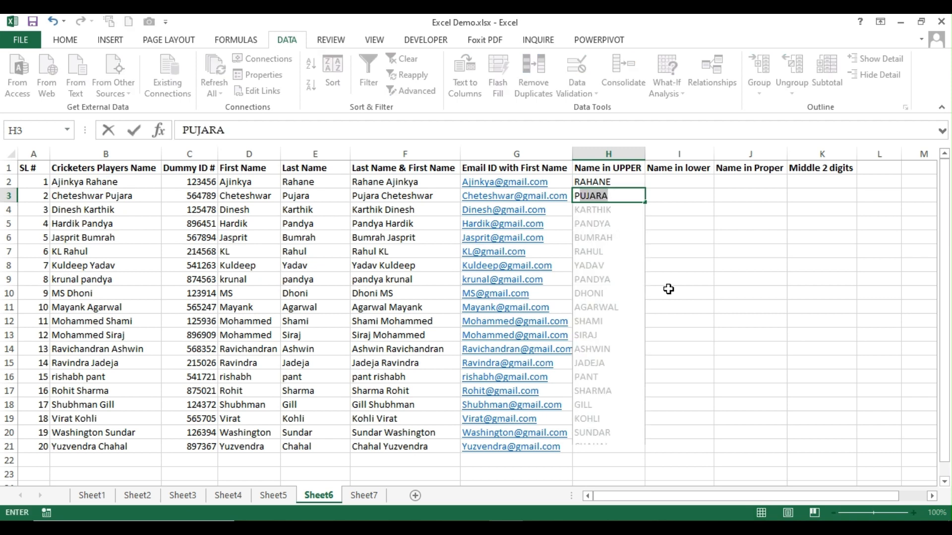
{"action": "key", "text": "Return"}
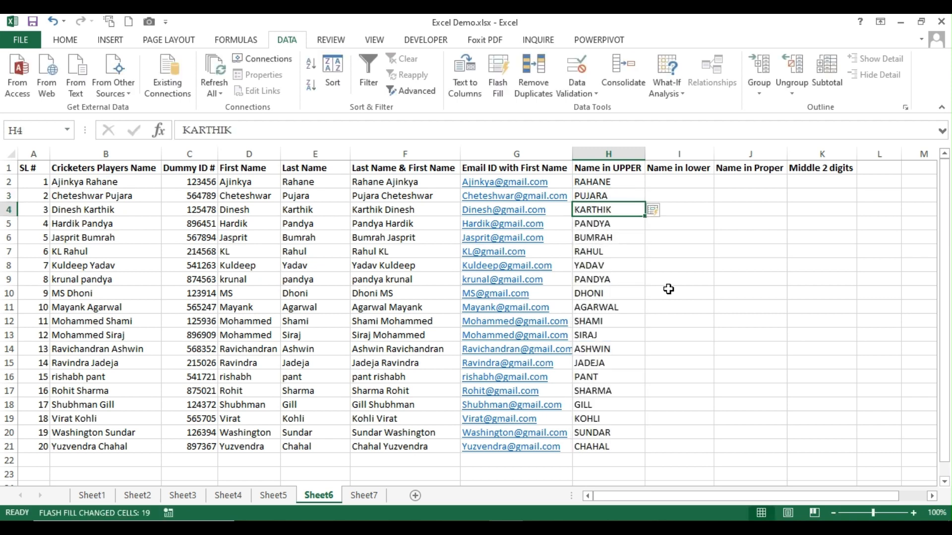
Enter the first two surnames in lowercase in I2:I3 and accept Flash Fill for Name in lower
{"action": "left_click", "coordinate": [671, 183]}
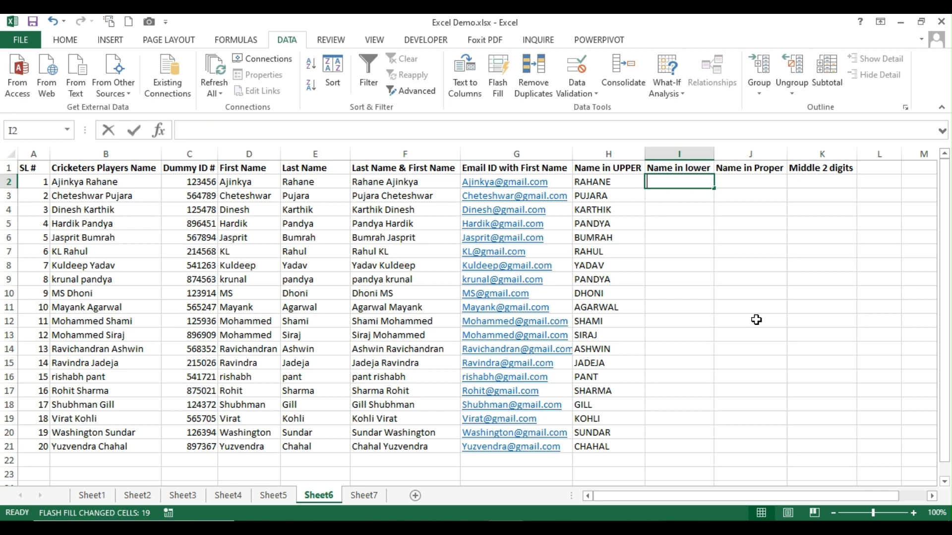
{"action": "type", "text": "rahane"}
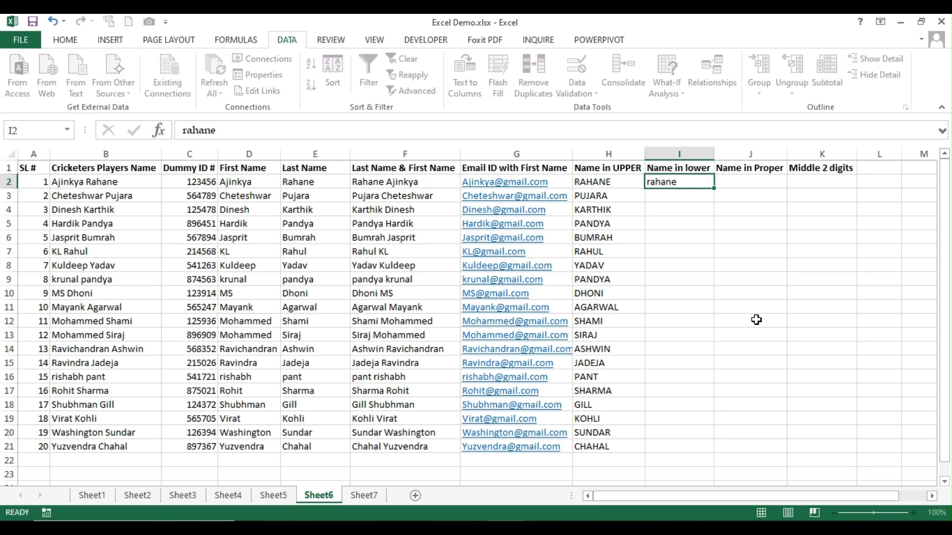
{"action": "key", "text": "Return"}
{"action": "type", "text": "pujara"}
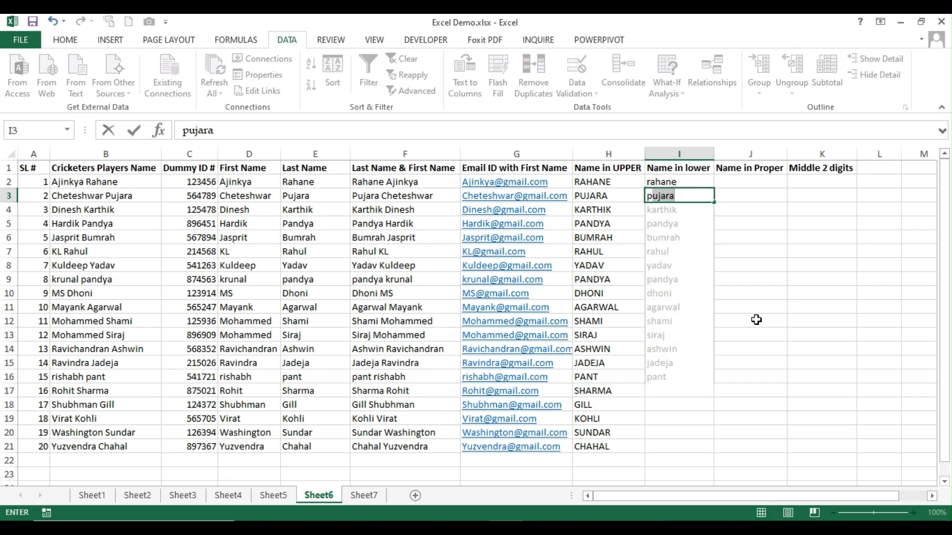
{"action": "key", "text": "Return"}
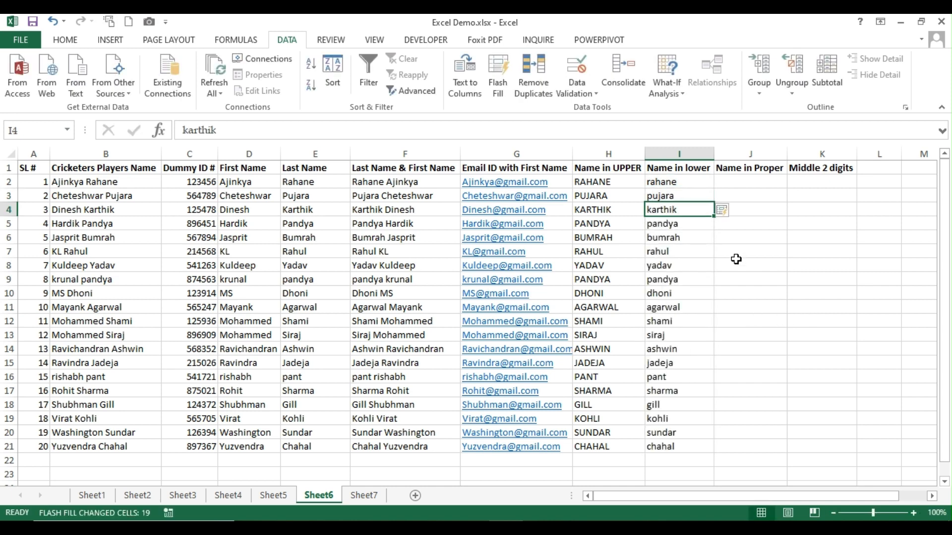
{"action": "left_click", "coordinate": [751, 185]}
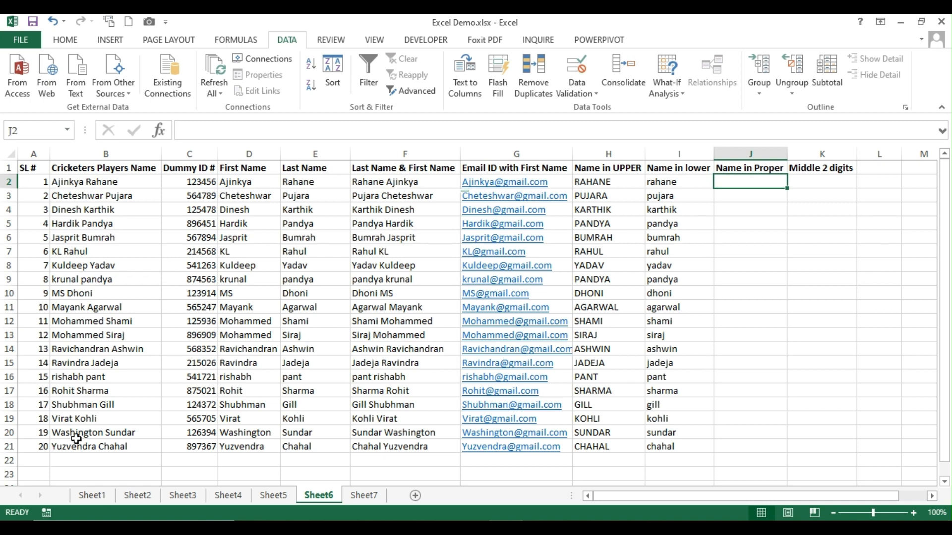
Highlight lowercase rows 9 and 16, type the capitalised surname in J9, then Ctrl+E Flash Fill column J
{"action": "left_click", "coordinate": [9, 279]}
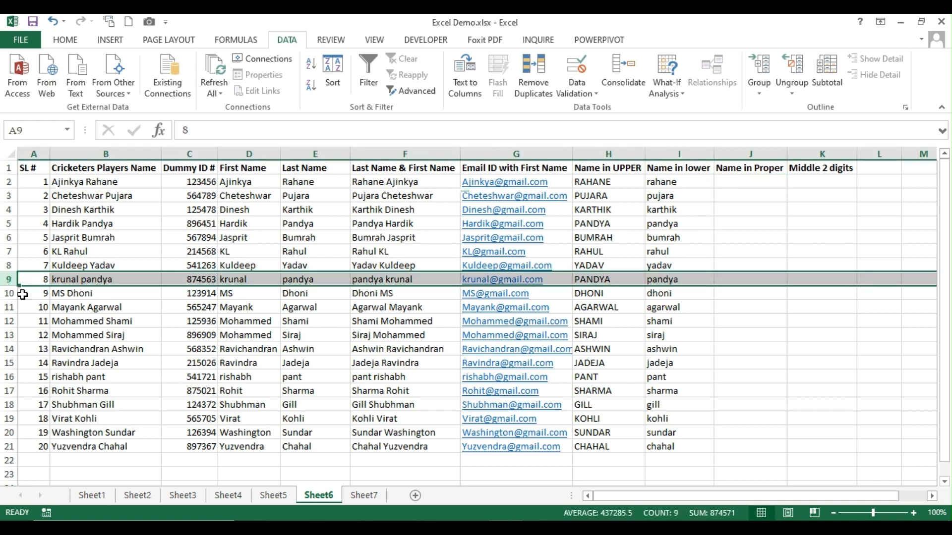
{"action": "left_click", "coordinate": [8, 377], "text": "ctrl"}
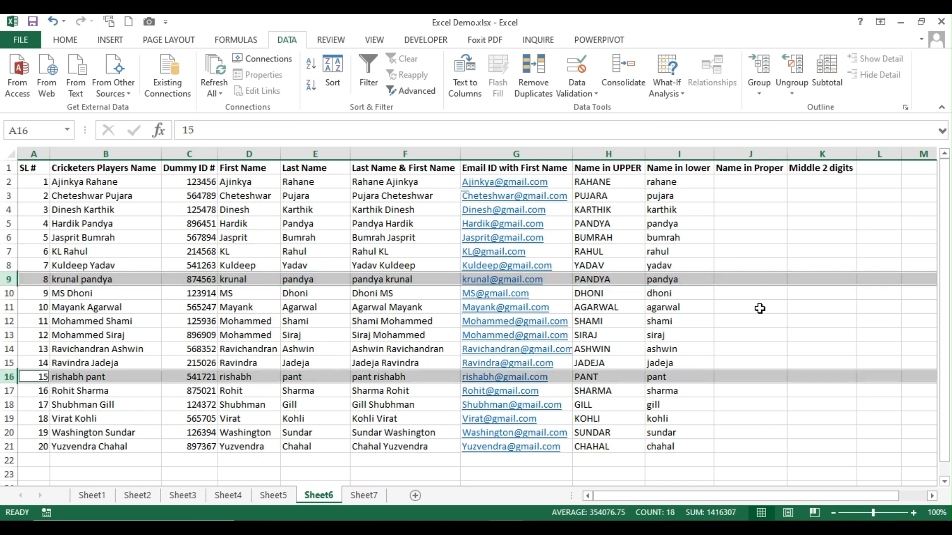
{"action": "left_click", "coordinate": [734, 281]}
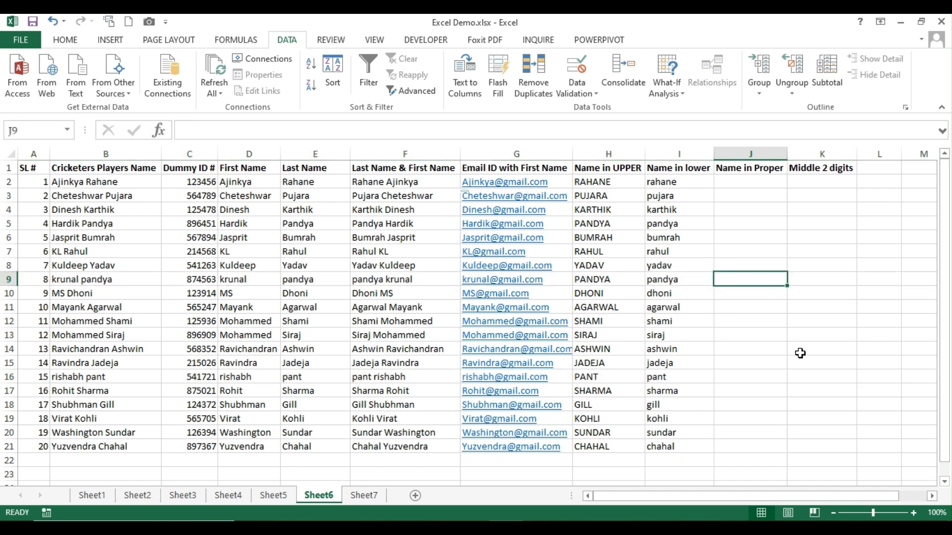
{"action": "type", "text": "Pandya"}
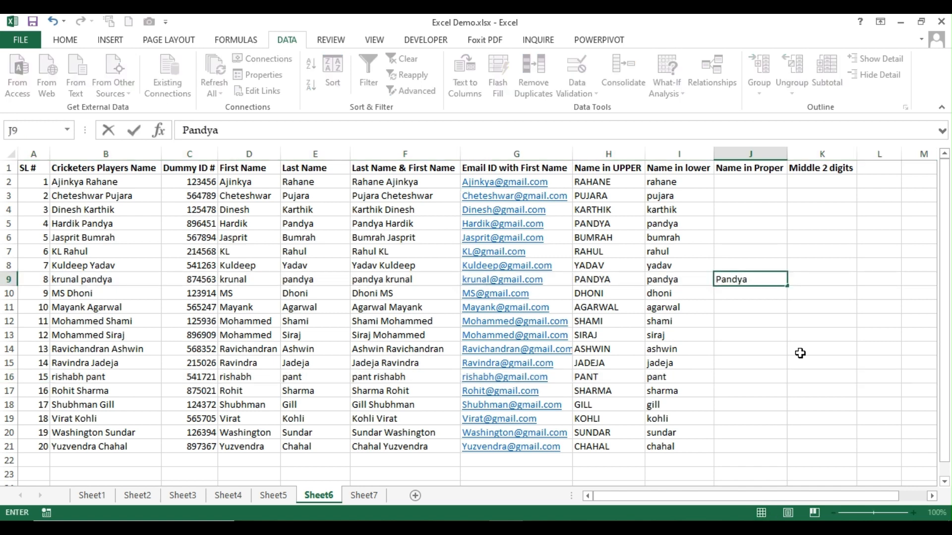
{"action": "key", "text": "Return"}
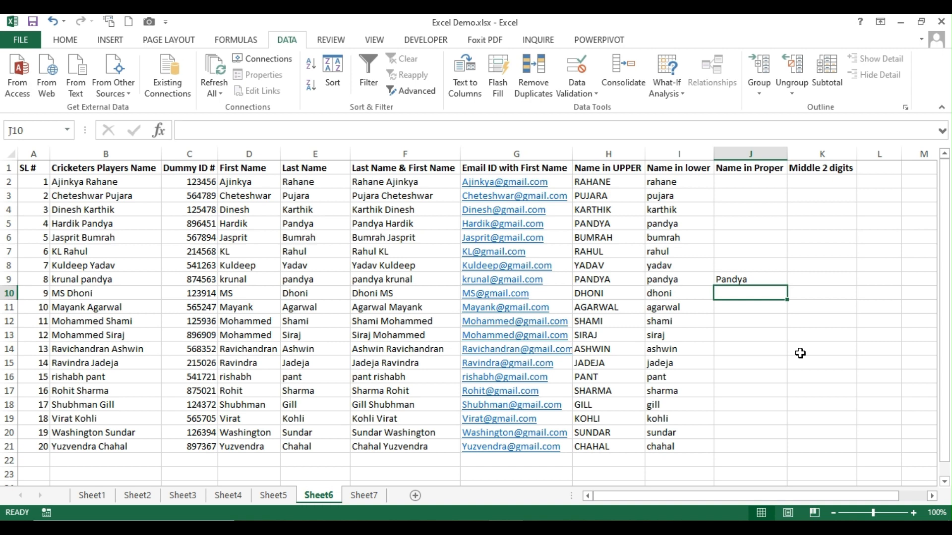
{"action": "key", "text": "ctrl+e"}
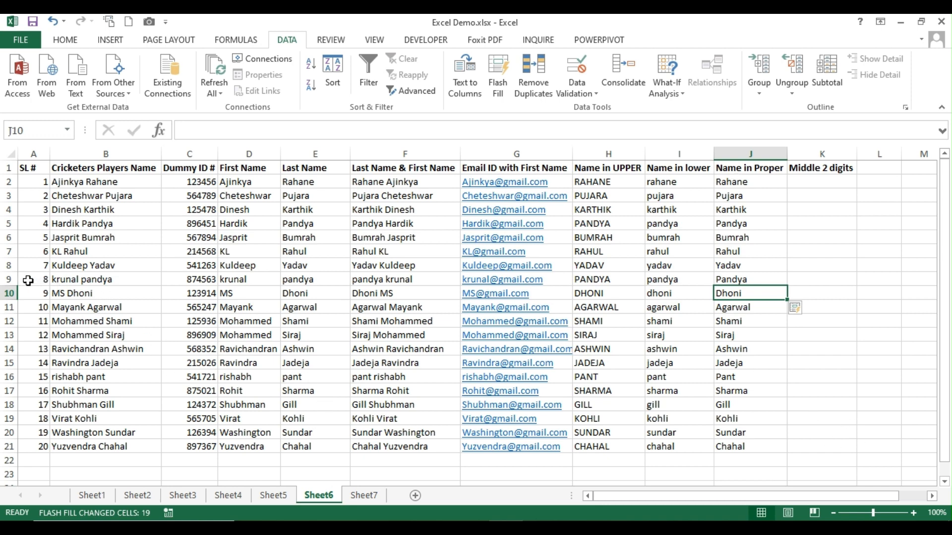
{"action": "left_click", "coordinate": [9, 279]}
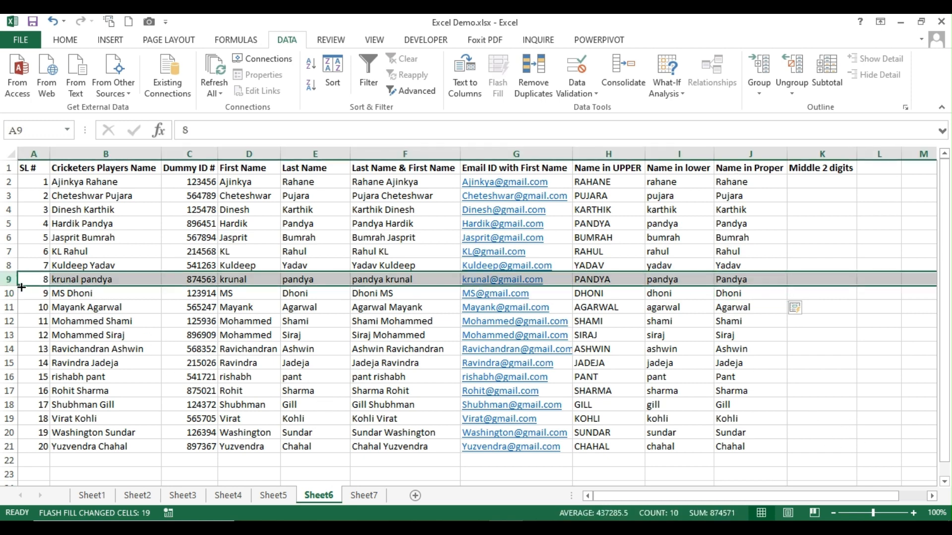
Enter 34 and 47 in K2:K3 and Ctrl+E Flash Fill the middle ID digits into K4:K21
{"action": "left_click", "coordinate": [9, 377], "text": "ctrl"}
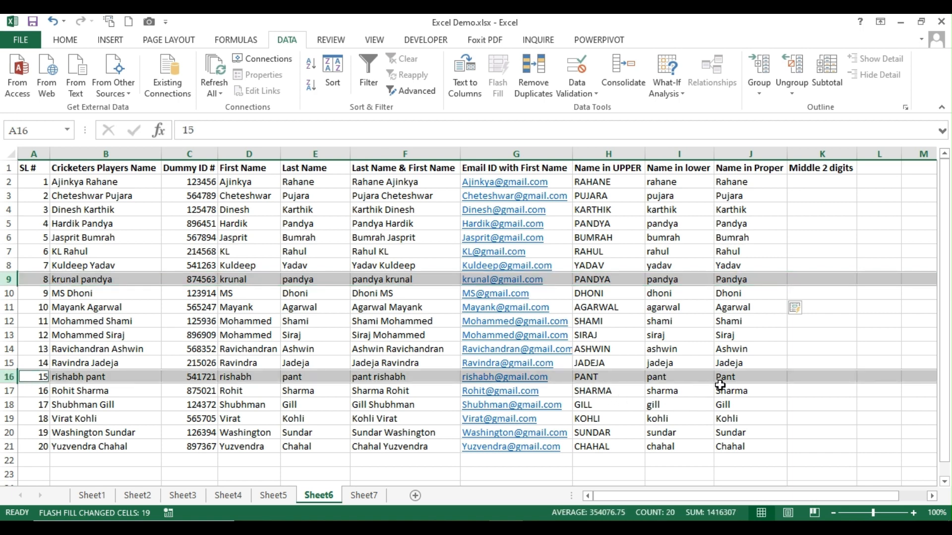
{"action": "left_click", "coordinate": [824, 184]}
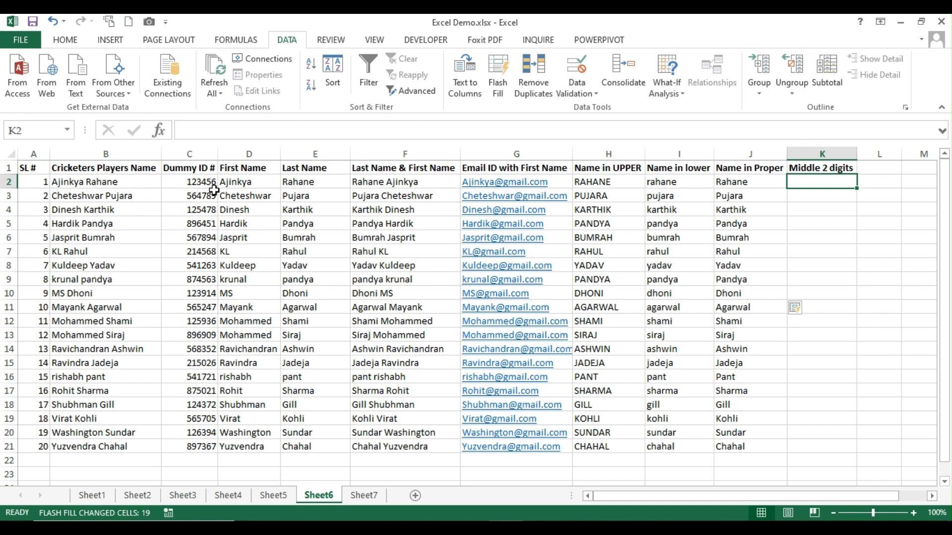
{"action": "type", "text": "35"}
{"action": "key", "text": "ctrl+Return"}
{"action": "type", "text": "34"}
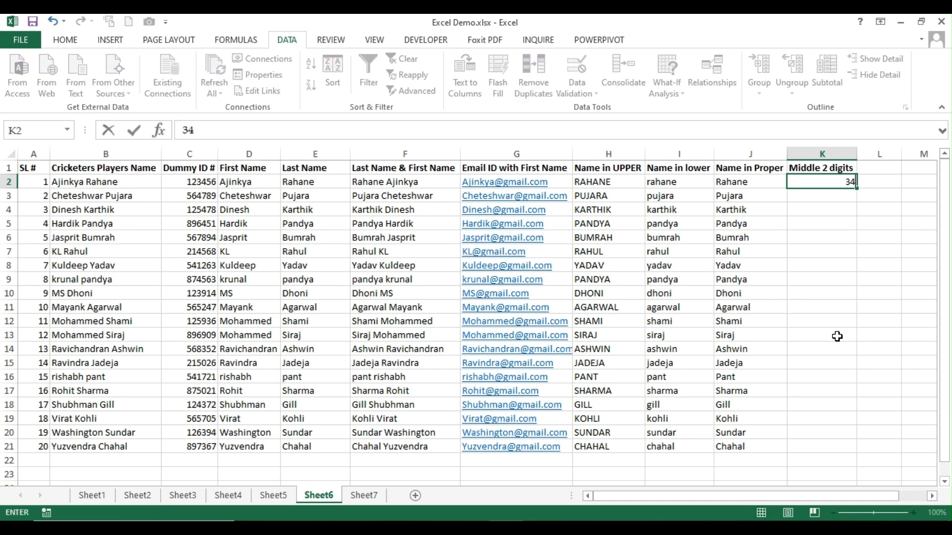
{"action": "key", "text": "Return"}
{"action": "type", "text": "47"}
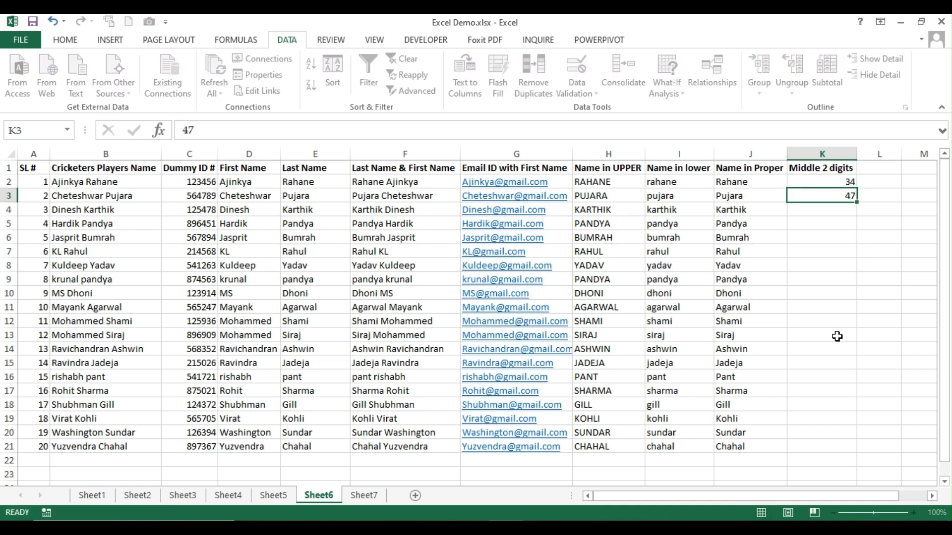
{"action": "key", "text": "Return"}
{"action": "key", "text": "ctrl+e"}
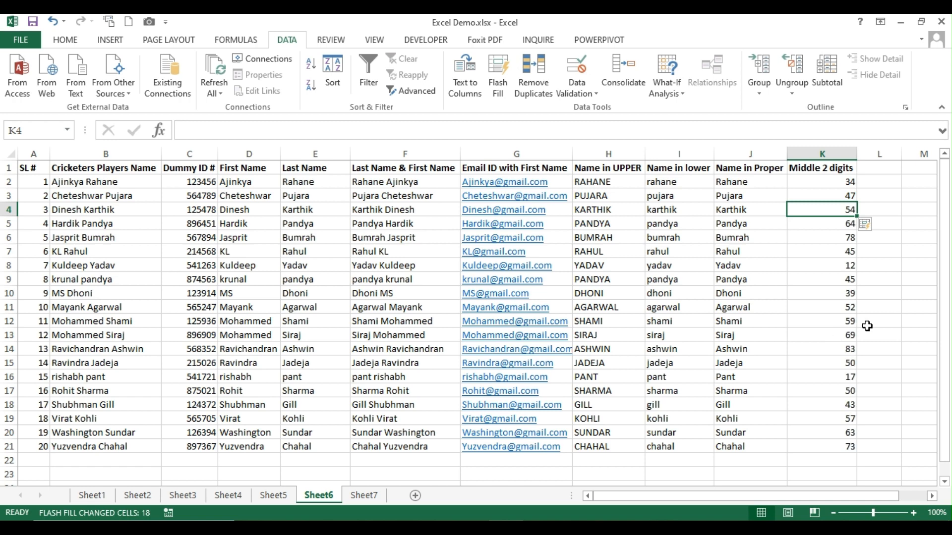
{"action": "left_click", "coordinate": [141, 170]}
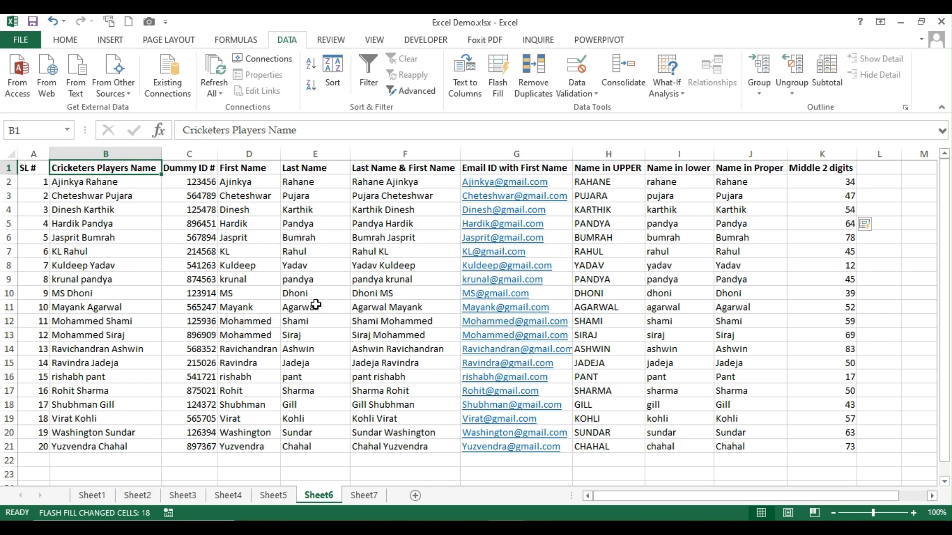
{"action": "left_click", "coordinate": [363, 497]}
Show Sheet7 listing LEFT, RIGHT, MID, LOWER, UPPER, PROPER, TEXT TO COLUMNS and CONCATENATE
{"action": "key", "text": "ctrl+Page_Up"}
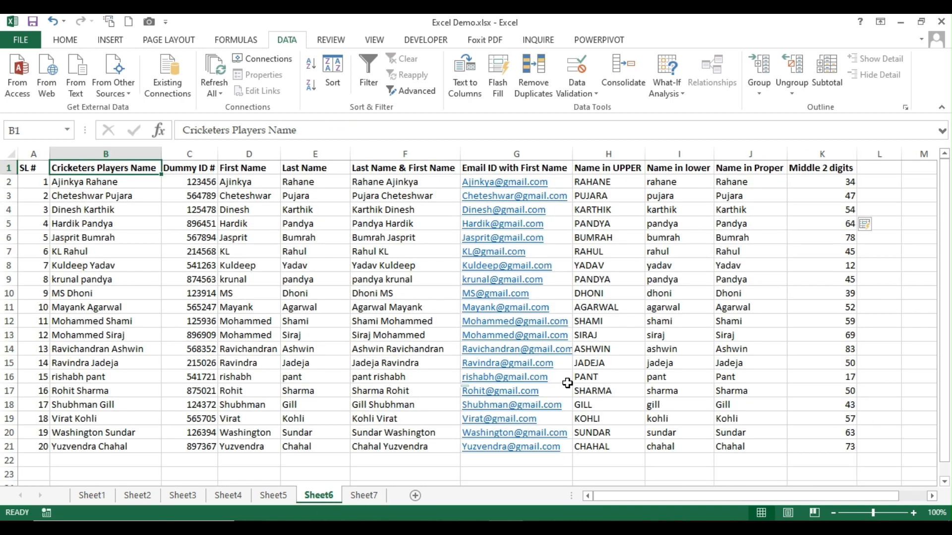
{"action": "left_click", "coordinate": [361, 495]}
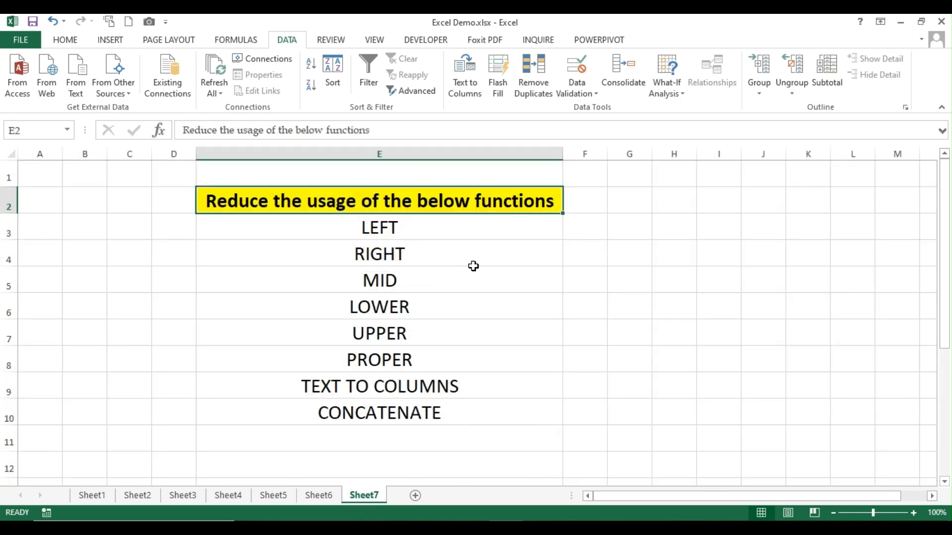